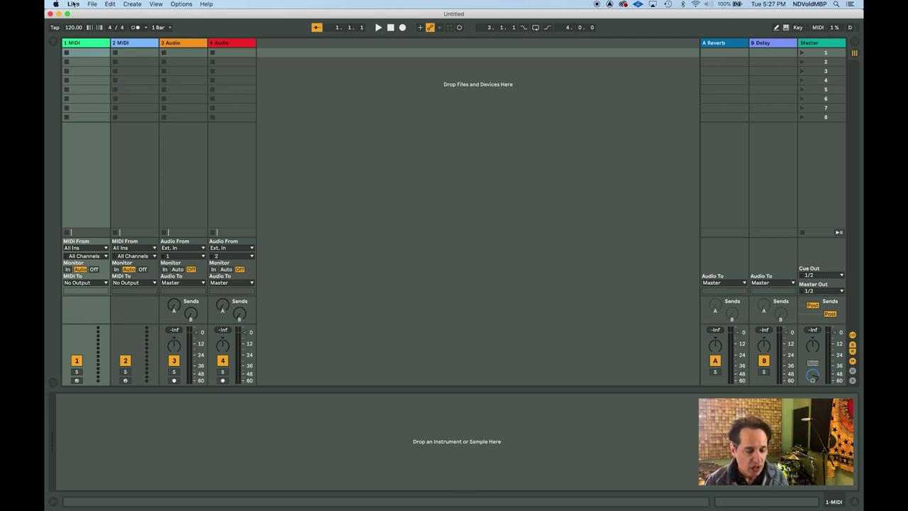
- Open Live's Preferences on the Audio page, showing CoreAudio and the Universal Audio Thunderbolt interface
{"action": "left_click", "coordinate": [74, 5]}
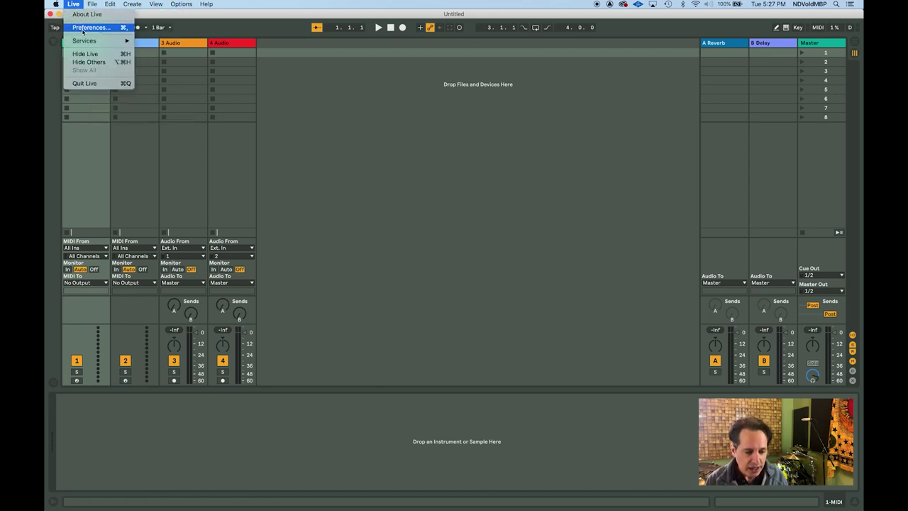
{"action": "left_click", "coordinate": [82, 27]}
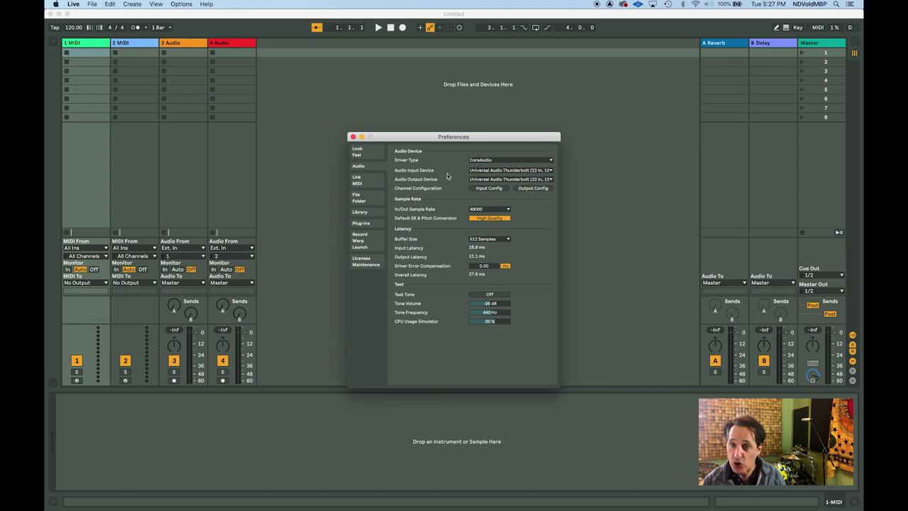
- Move the Preferences window up and to the left
{"action": "left_click_drag", "start_coordinate": [488, 137], "coordinate": [455, 75]}
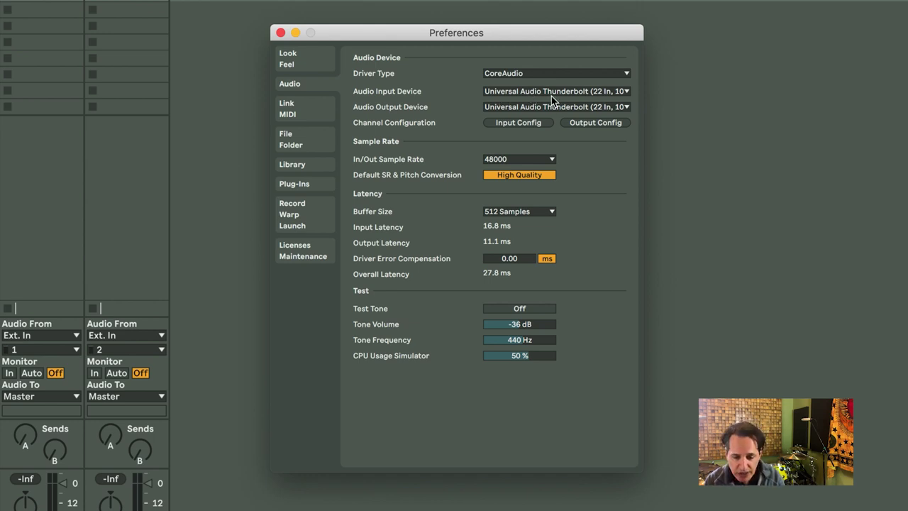
{"action": "left_click", "coordinate": [508, 96]}
{"action": "left_click", "coordinate": [453, 97]}
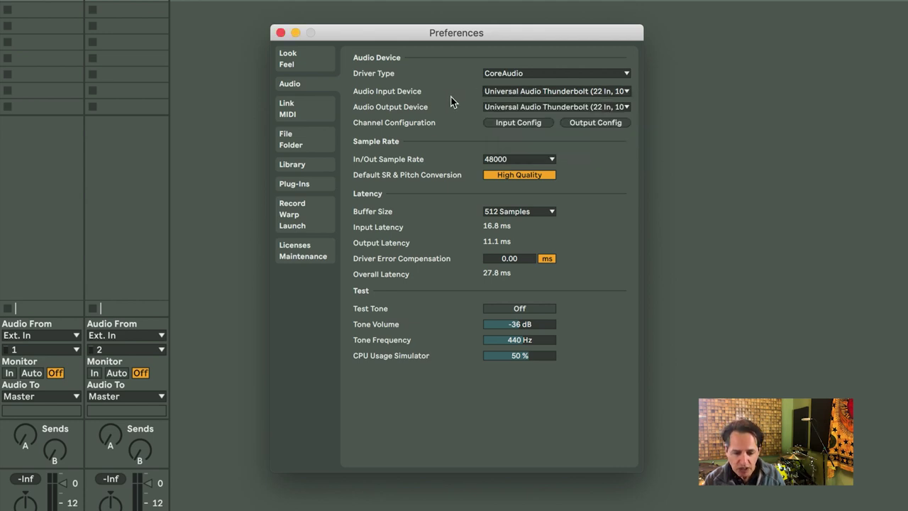
{"action": "left_click", "coordinate": [534, 98]}
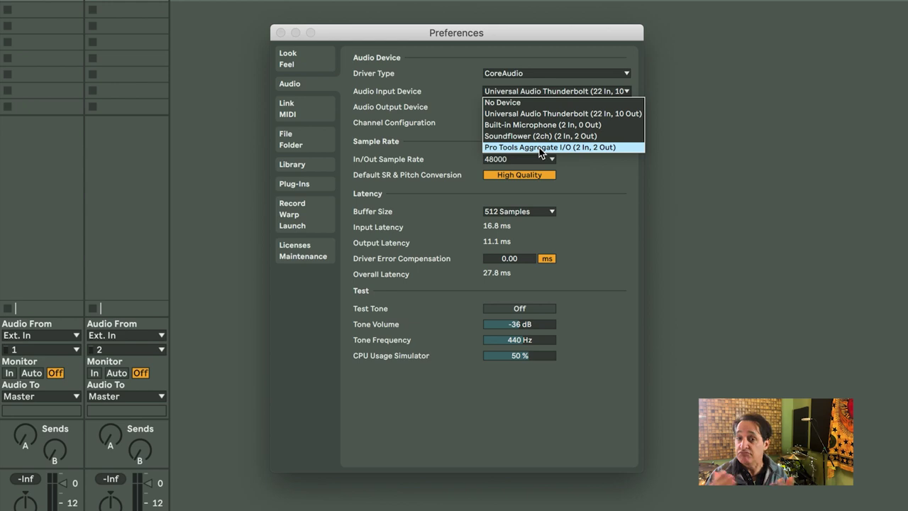
{"action": "left_click", "coordinate": [458, 131]}
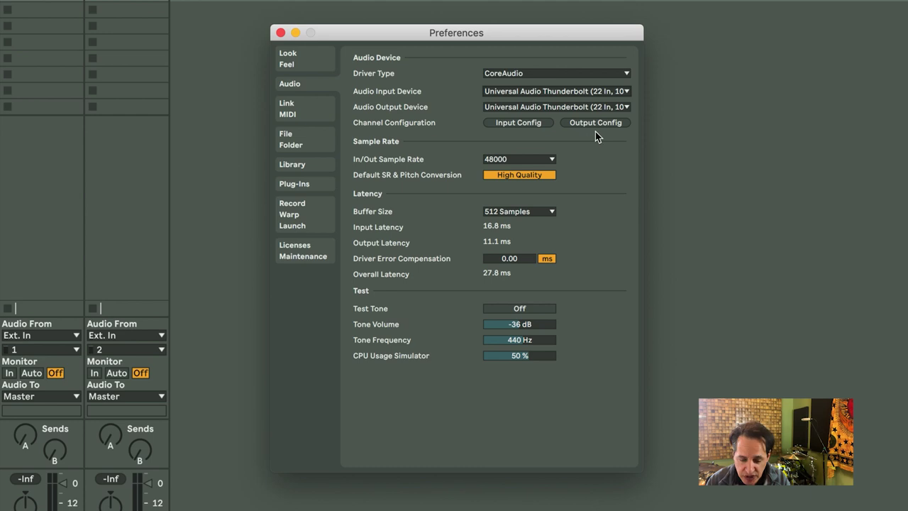
{"action": "left_click", "coordinate": [497, 125]}
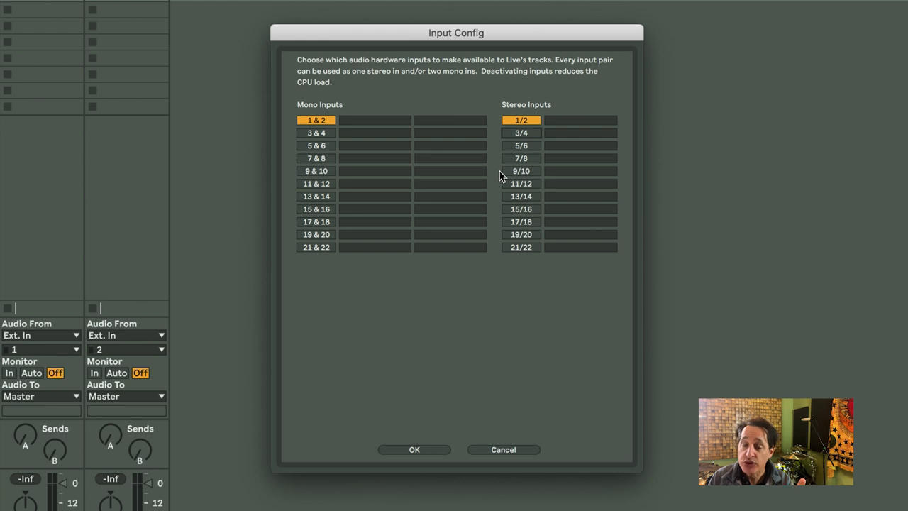
{"action": "left_click", "coordinate": [316, 134]}
{"action": "left_click", "coordinate": [315, 146]}
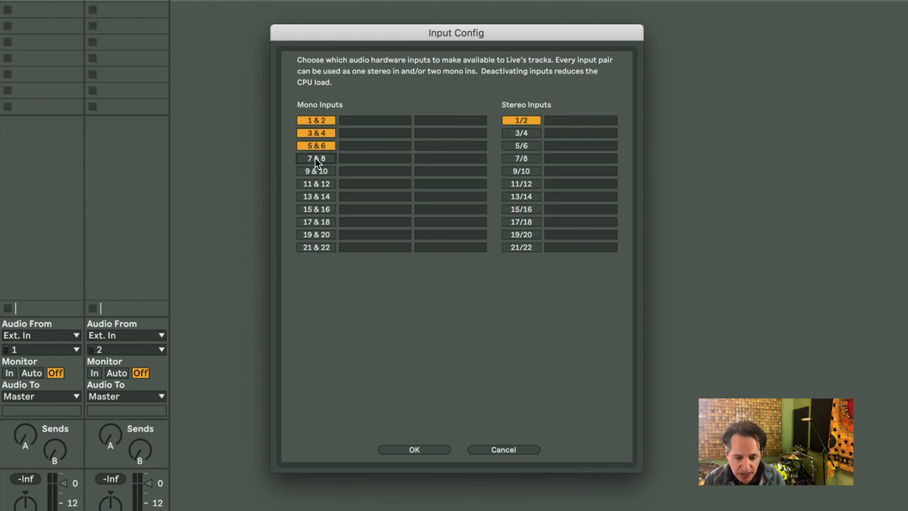
{"action": "left_click", "coordinate": [316, 158]}
{"action": "left_click", "coordinate": [523, 135]}
{"action": "left_click", "coordinate": [528, 148]}
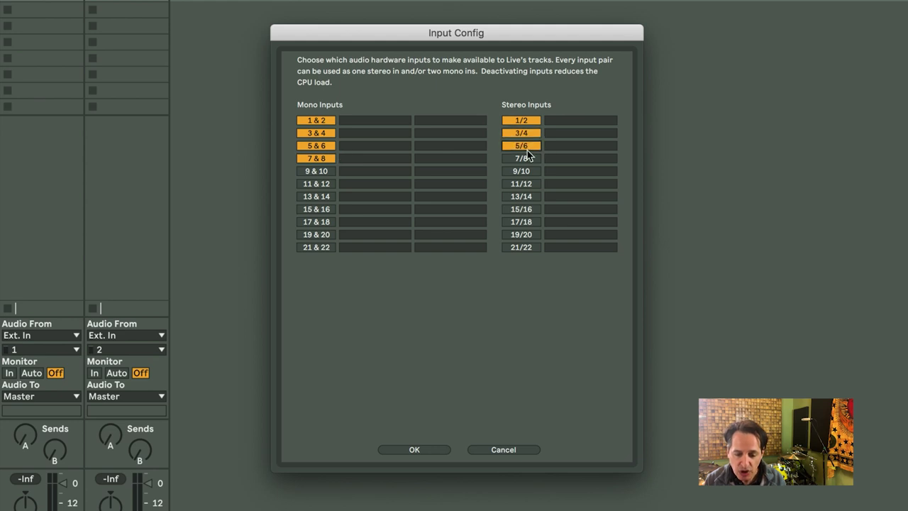
{"action": "left_click", "coordinate": [527, 156]}
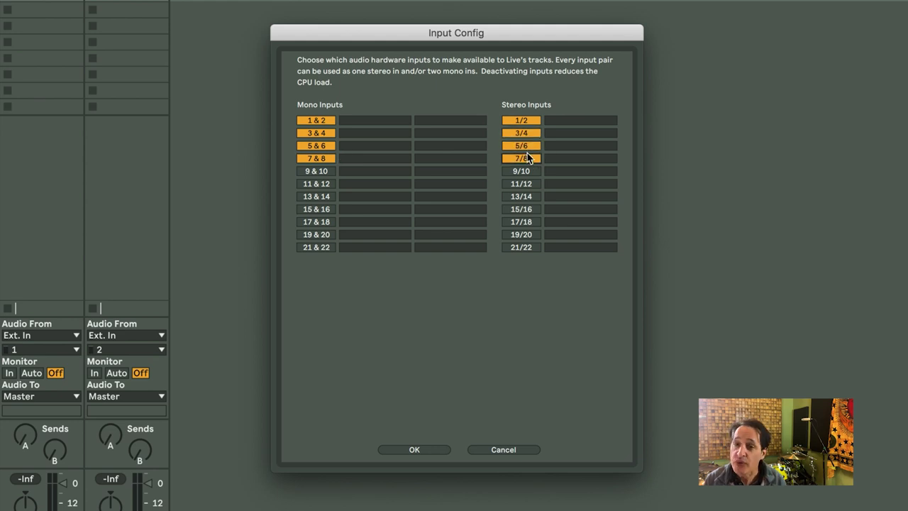
{"action": "left_click", "coordinate": [504, 450]}
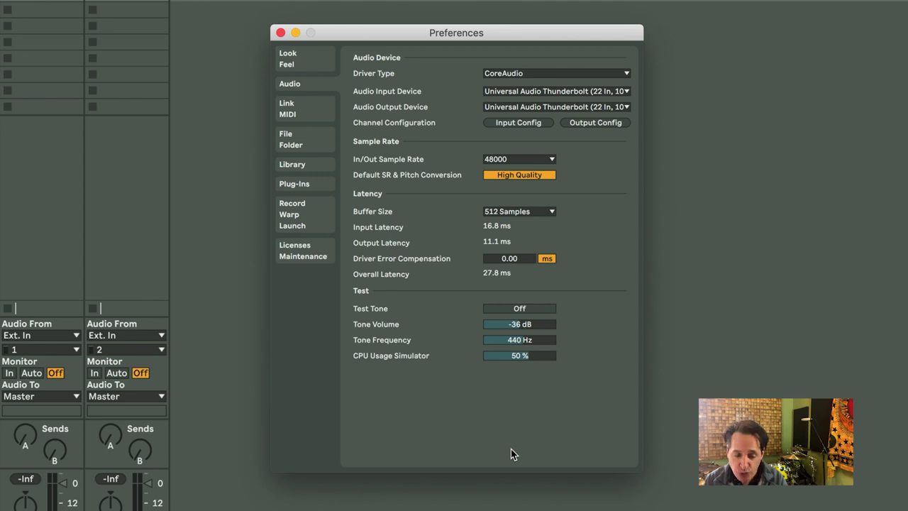
{"action": "left_click", "coordinate": [595, 124]}
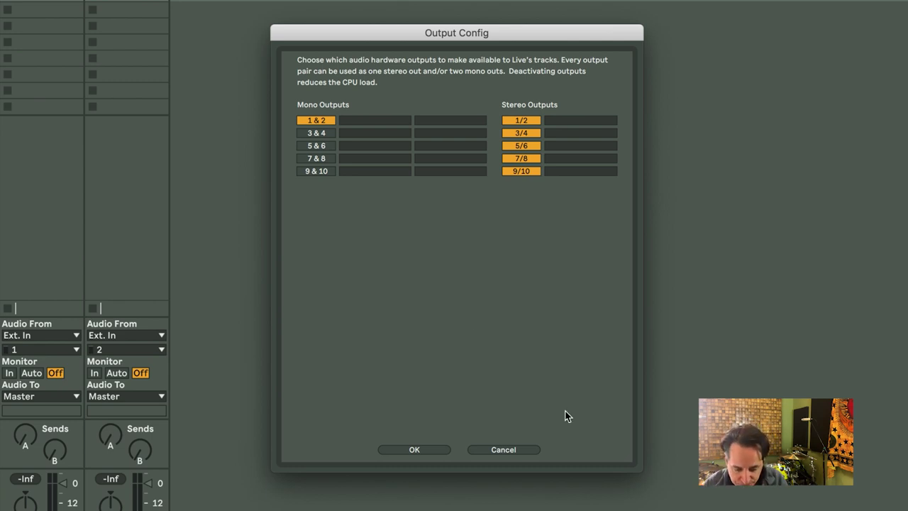
{"action": "left_click", "coordinate": [513, 451]}
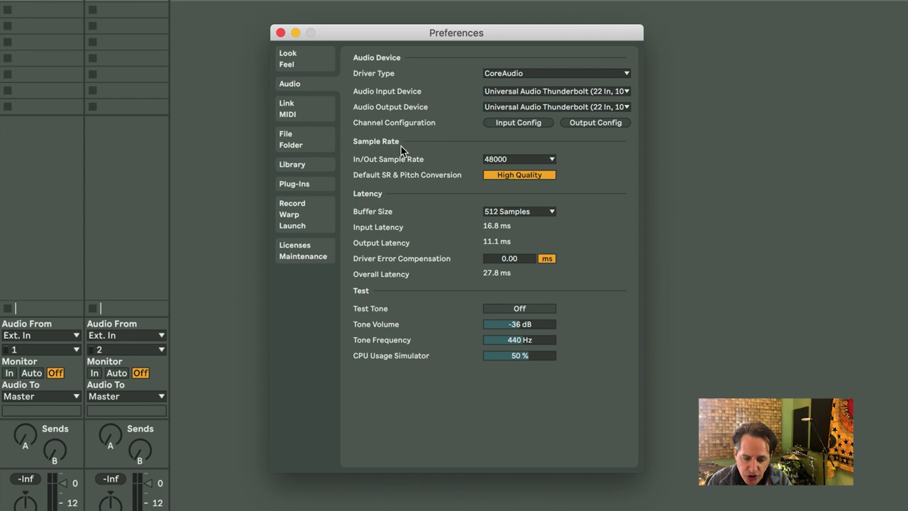
{"action": "left_click", "coordinate": [513, 161]}
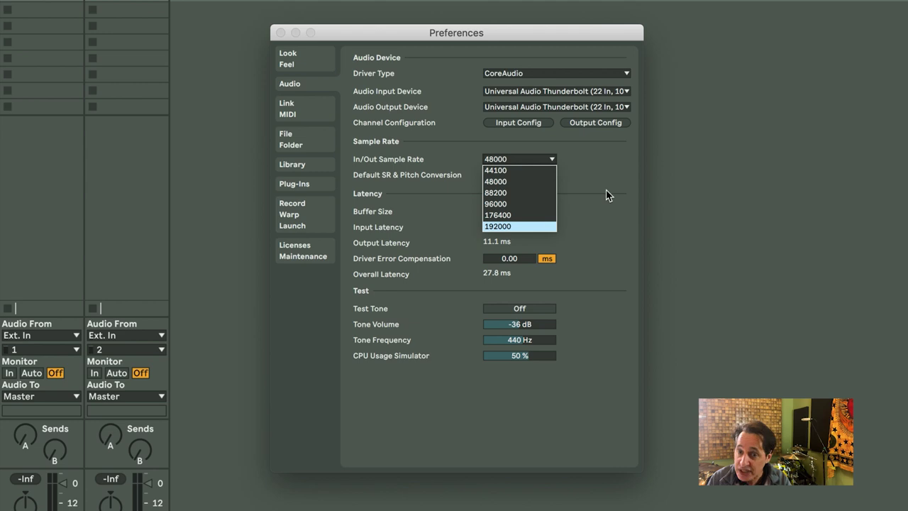
{"action": "left_click", "coordinate": [604, 158]}
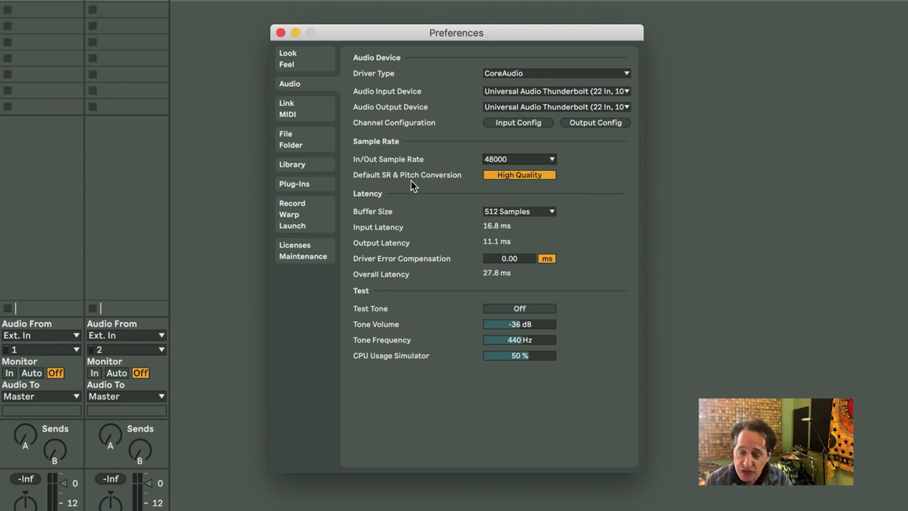
{"action": "left_click", "coordinate": [498, 178]}
{"action": "left_click", "coordinate": [499, 178]}
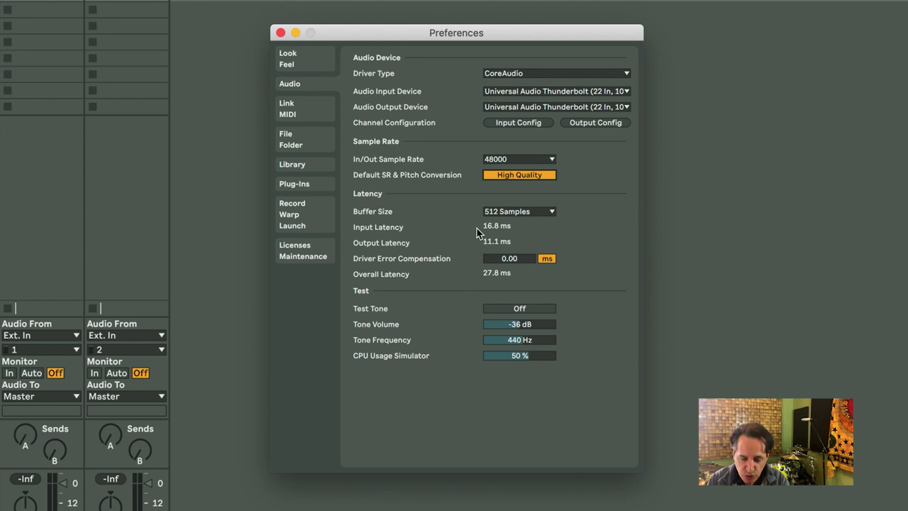
{"action": "left_click", "coordinate": [511, 213]}
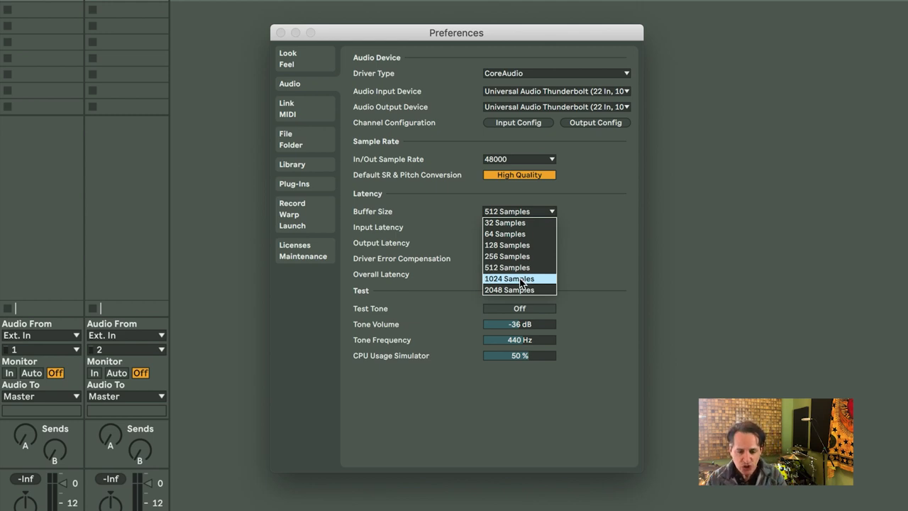
- Review the 32–2048 Samples buffer choices, then set the buffer size to 128 Samples
{"action": "left_click", "coordinate": [587, 241]}
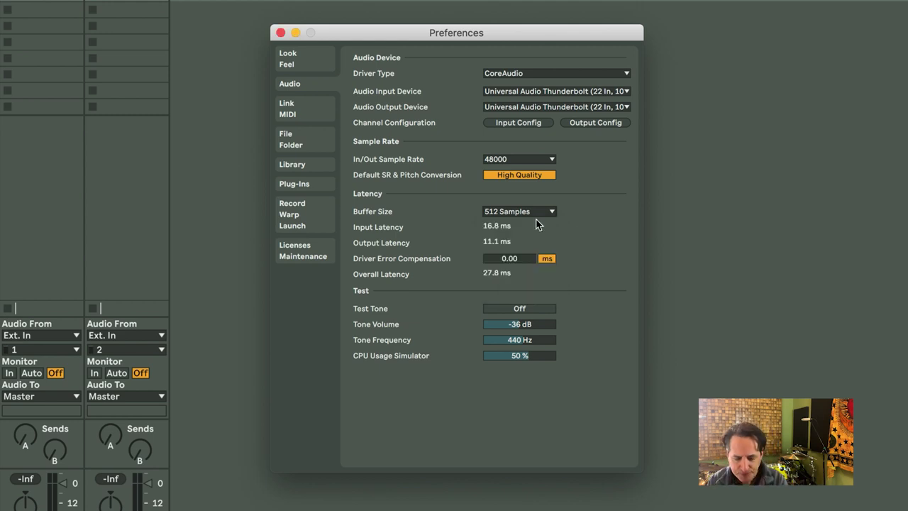
{"action": "left_click", "coordinate": [532, 213]}
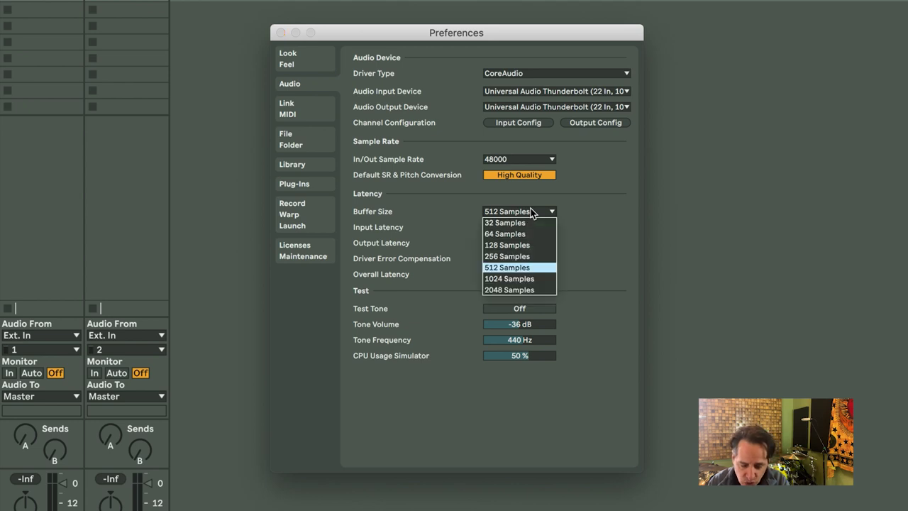
{"action": "left_click", "coordinate": [593, 227]}
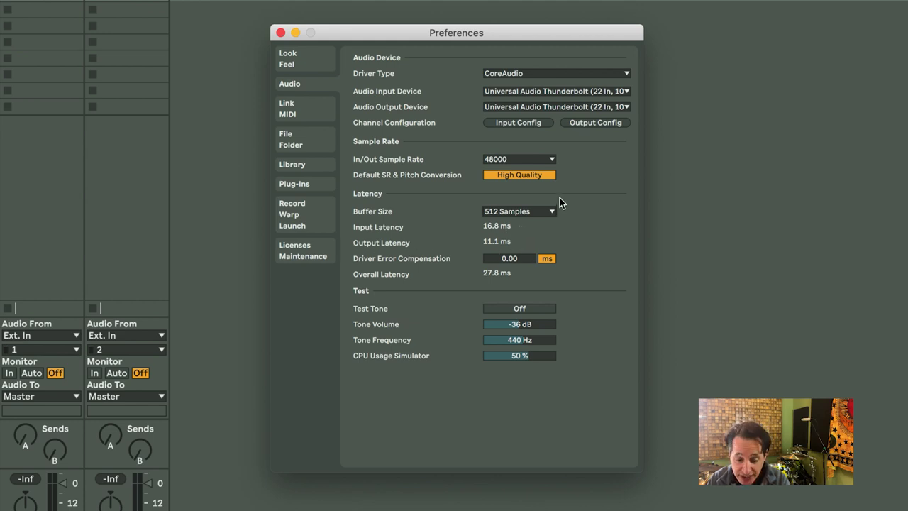
{"action": "left_click", "coordinate": [530, 212]}
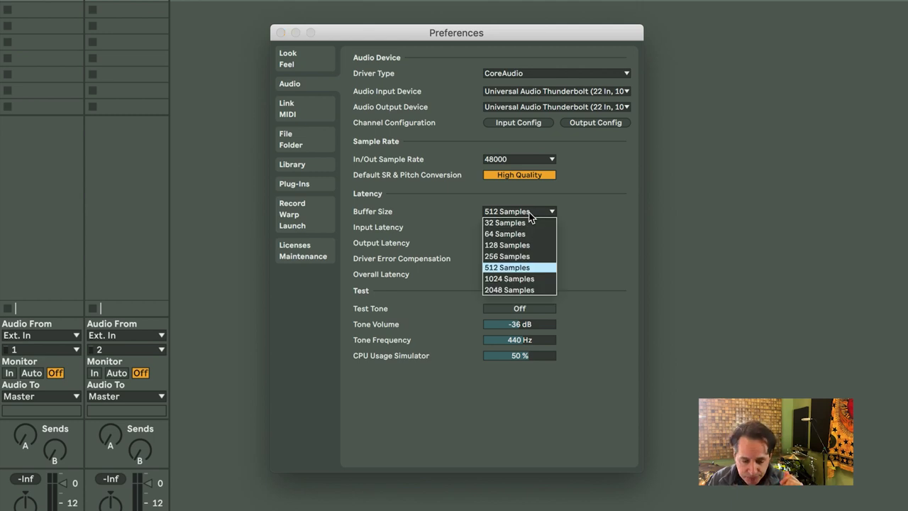
{"action": "left_click", "coordinate": [526, 244]}
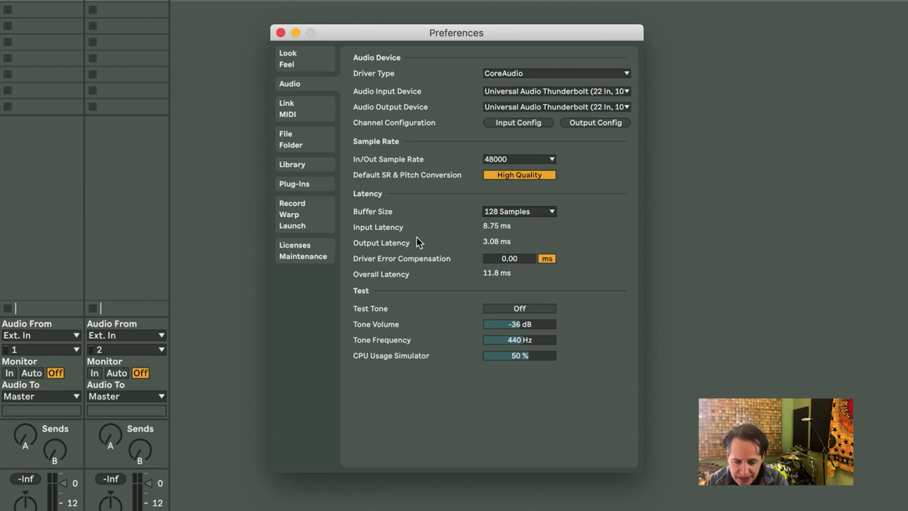
- Try 32 and 2048 Samples buffer sizes while watching the latency readouts
{"action": "left_click", "coordinate": [517, 213]}
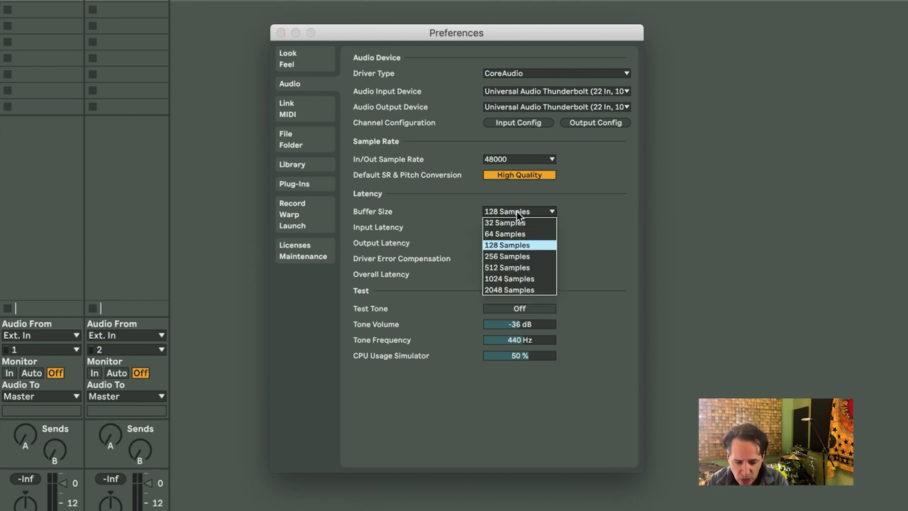
{"action": "left_click", "coordinate": [518, 223]}
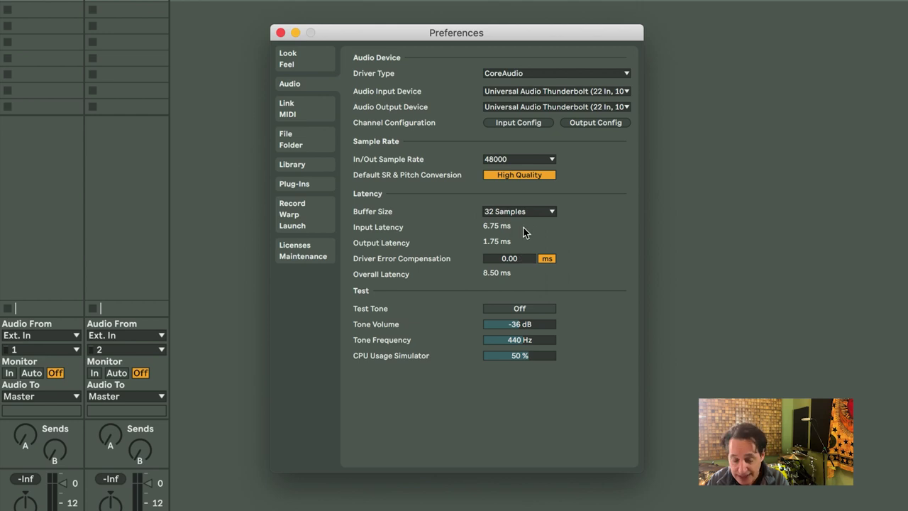
{"action": "left_click", "coordinate": [535, 212]}
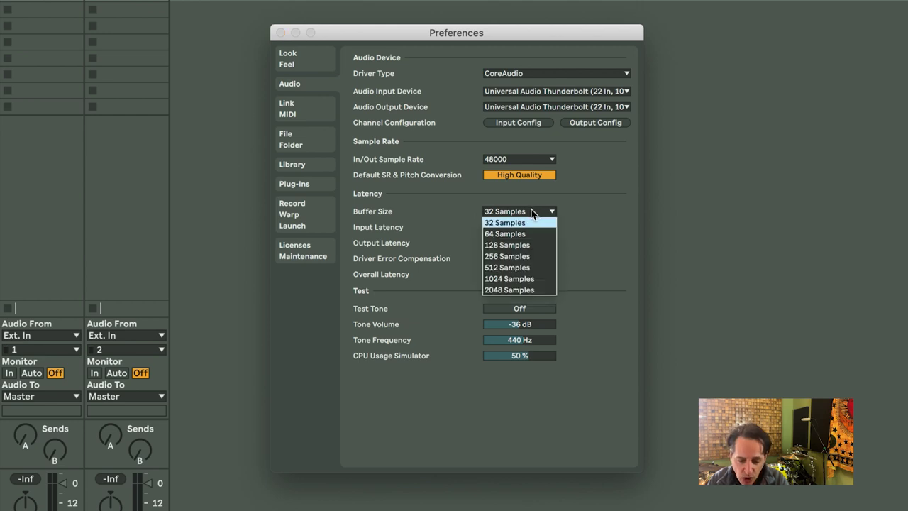
{"action": "left_click", "coordinate": [529, 290]}
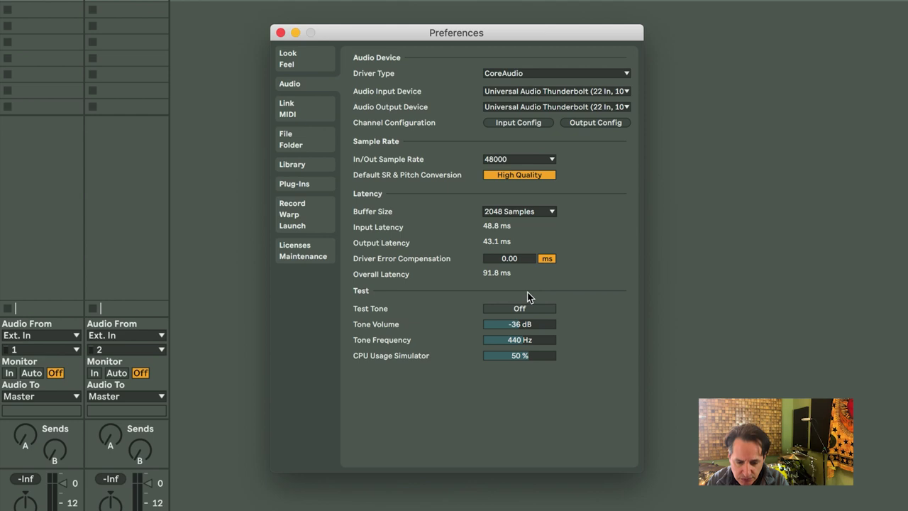
- Settle on a 256 Samples buffer, giving 17.2 ms overall latency
{"action": "left_click", "coordinate": [525, 211]}
{"action": "left_click", "coordinate": [516, 257]}
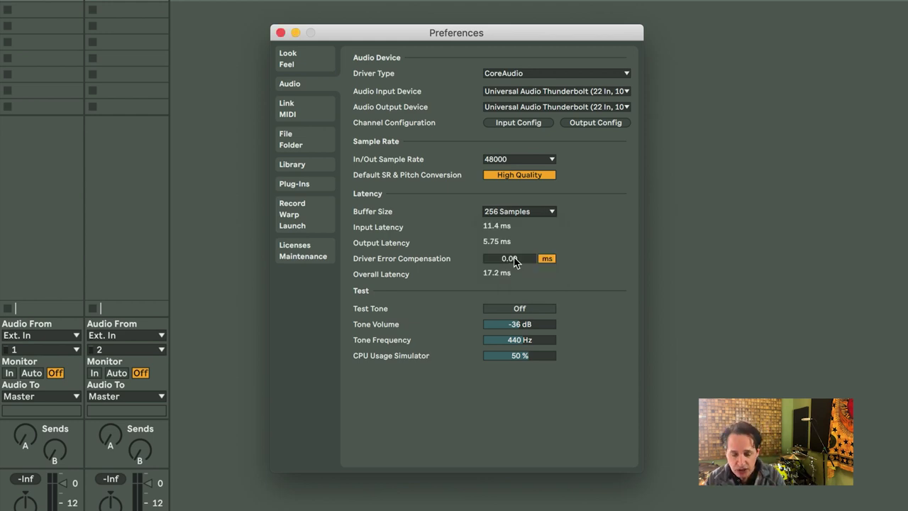
{"action": "left_click", "coordinate": [530, 211]}
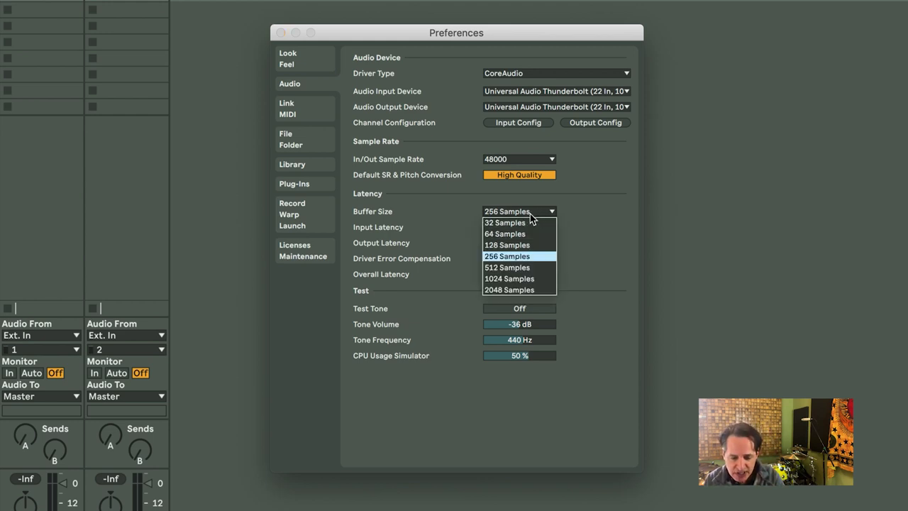
{"action": "left_click", "coordinate": [522, 255]}
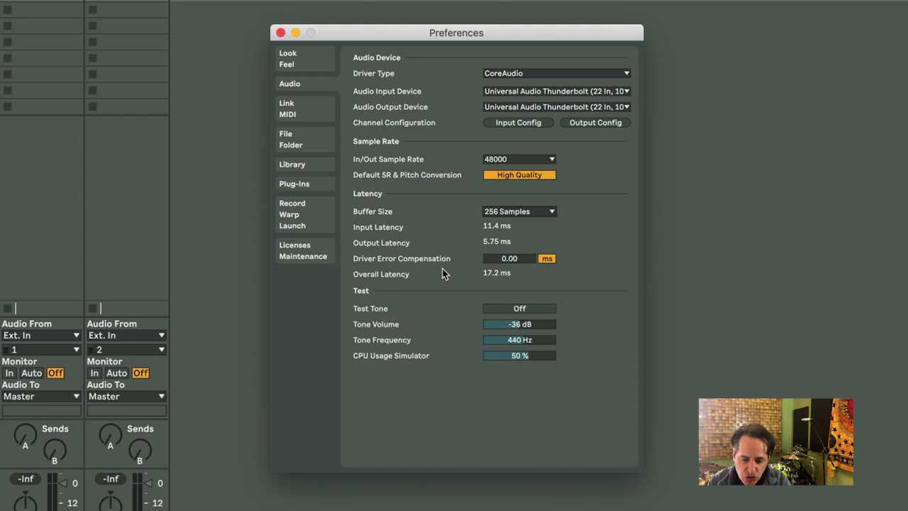
{"action": "left_click", "coordinate": [520, 213]}
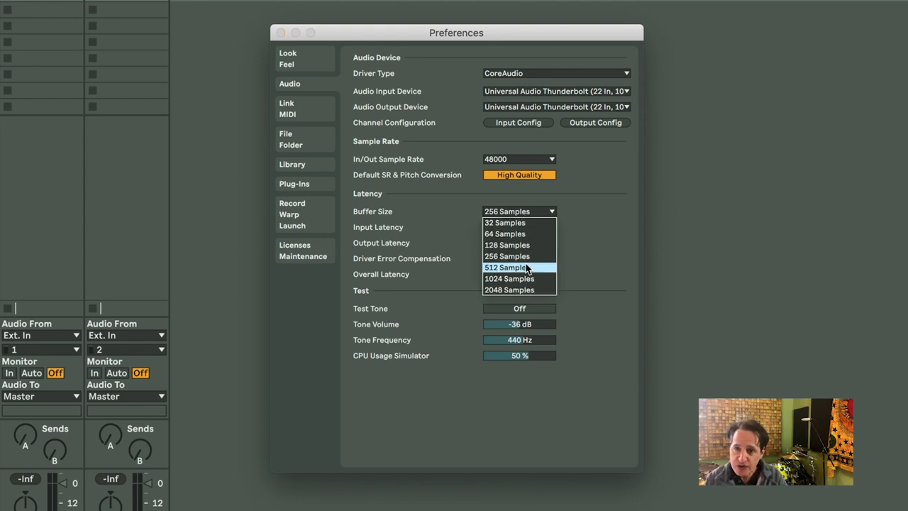